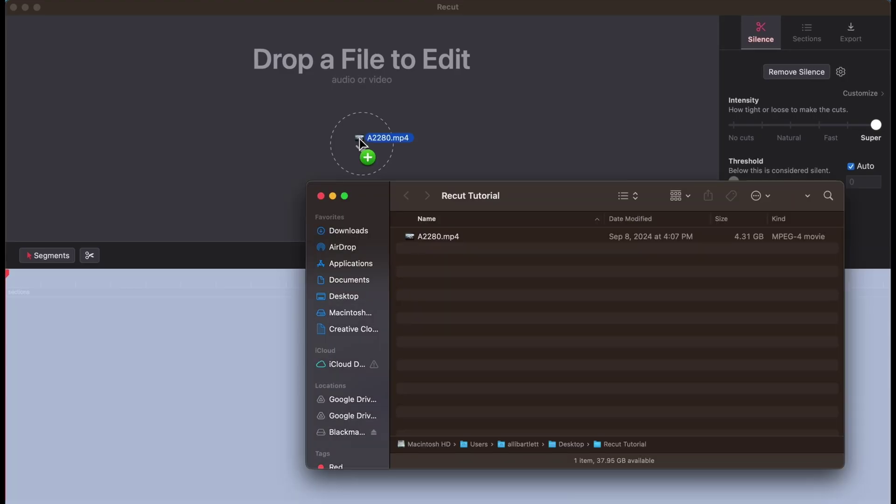
- Drop A2280.mp4 into Recut so its silences are detected at Super intensity
left_click_drag(359, 139, 360, 140)
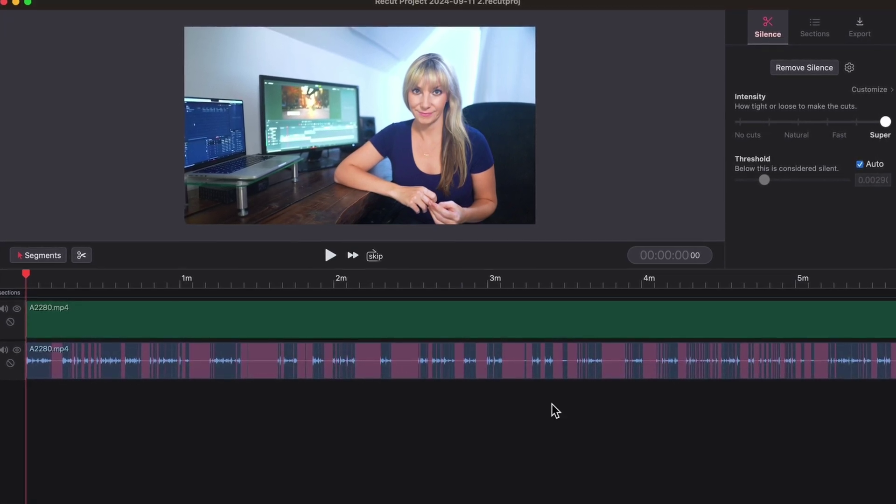
- Slide the cut intensity from Super to Natural and reveal the detailed silence settings
left_click_drag(885, 122, 799, 122)
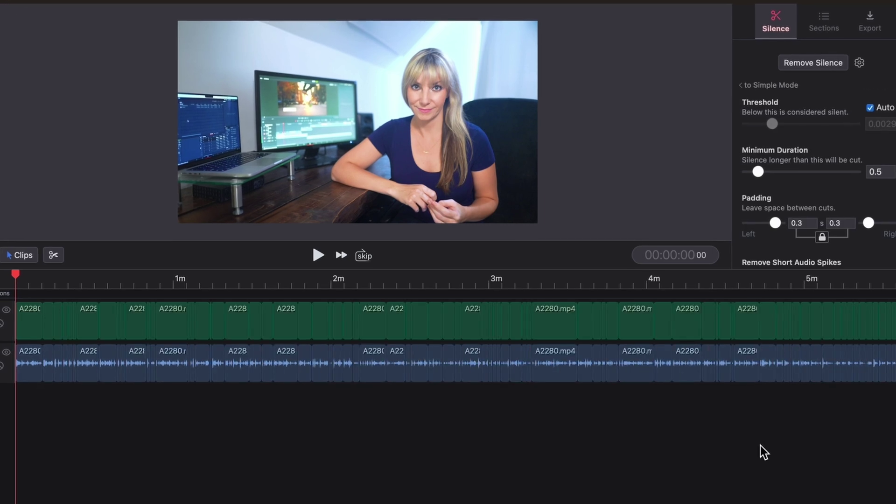
scroll(766, 175, "down", 2)
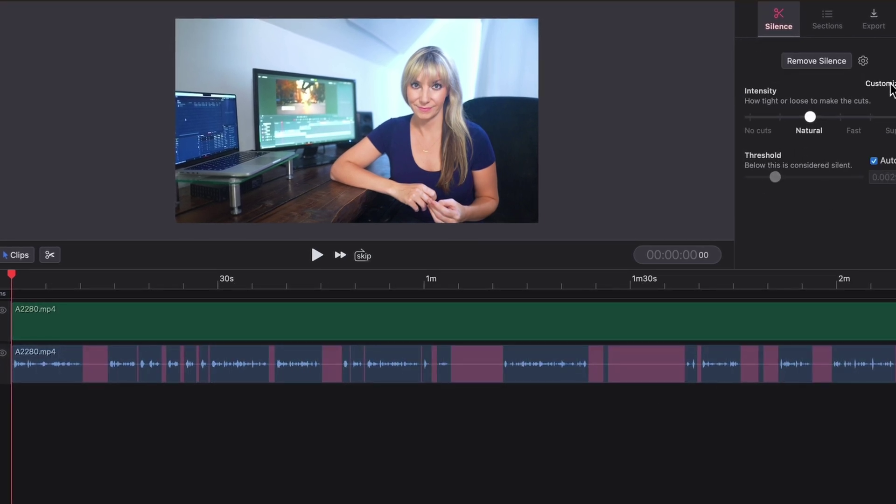
left_click(890, 88)
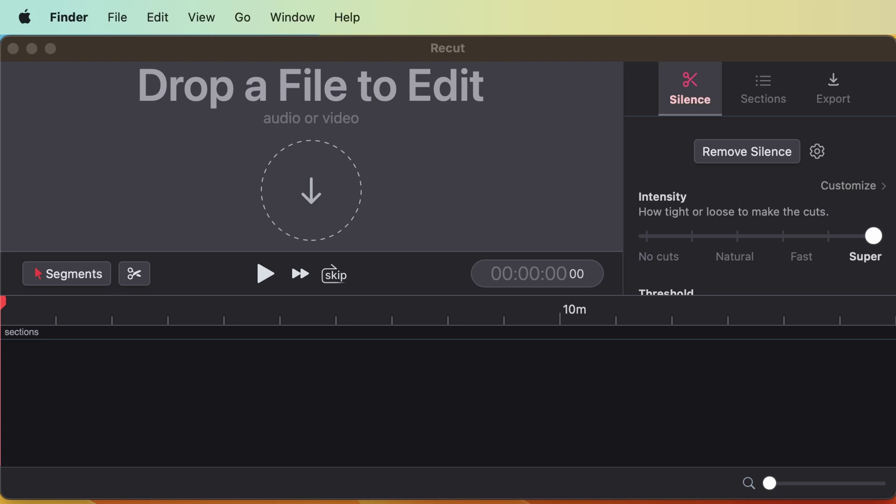
- Load A2280.mp4 and export its timeline as DaVinci Resolve XML 'A2280r' in Recut Tutorial
left_click_drag(560, 502, 369, 169)
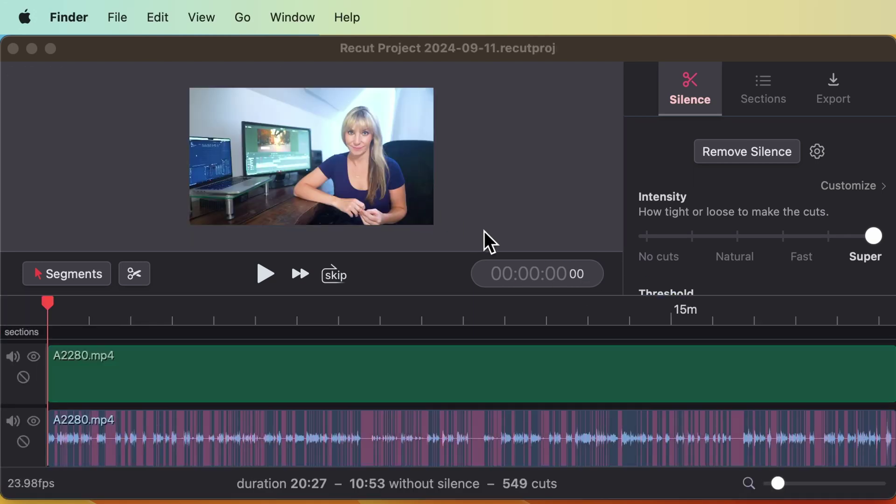
left_click(831, 93)
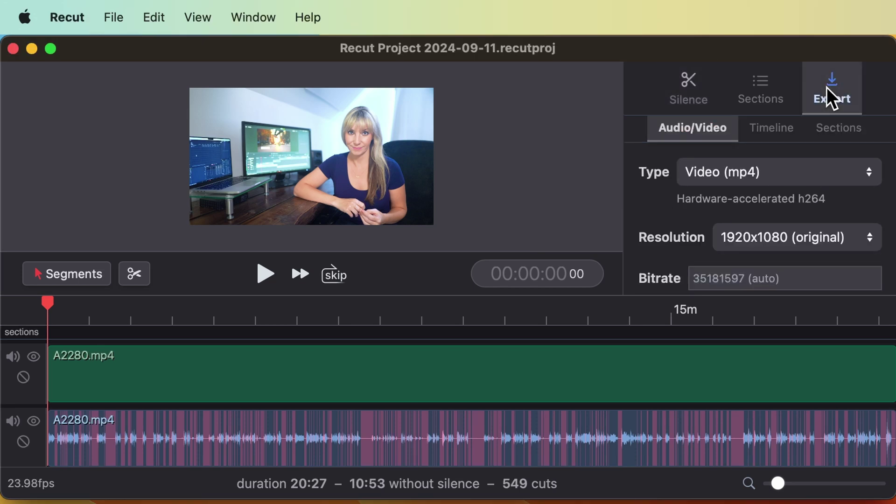
left_click(776, 131)
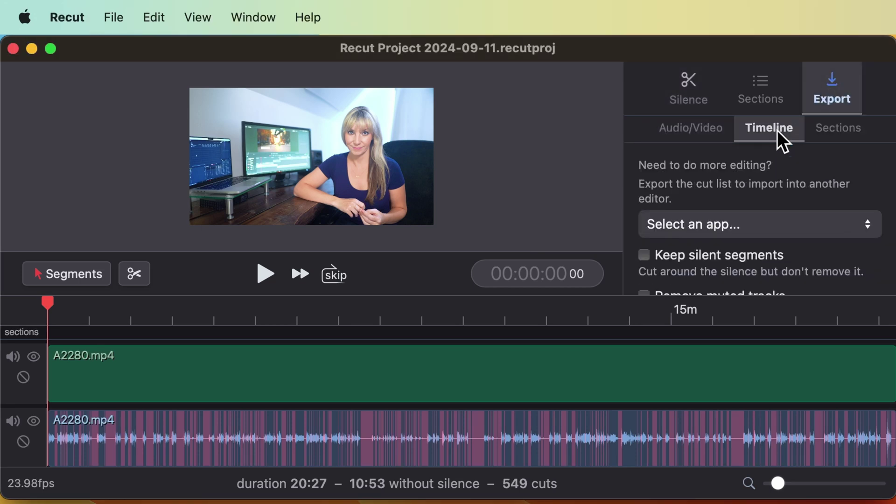
left_click(787, 236)
left_click(785, 252)
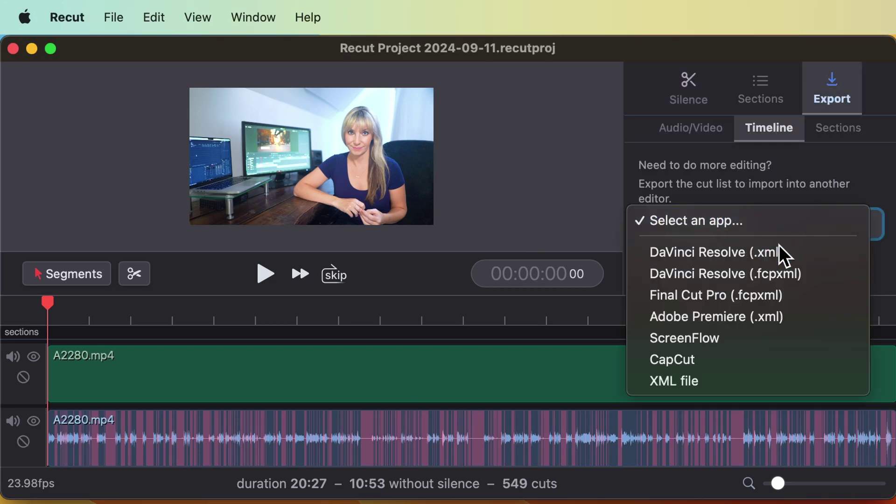
left_click(687, 288)
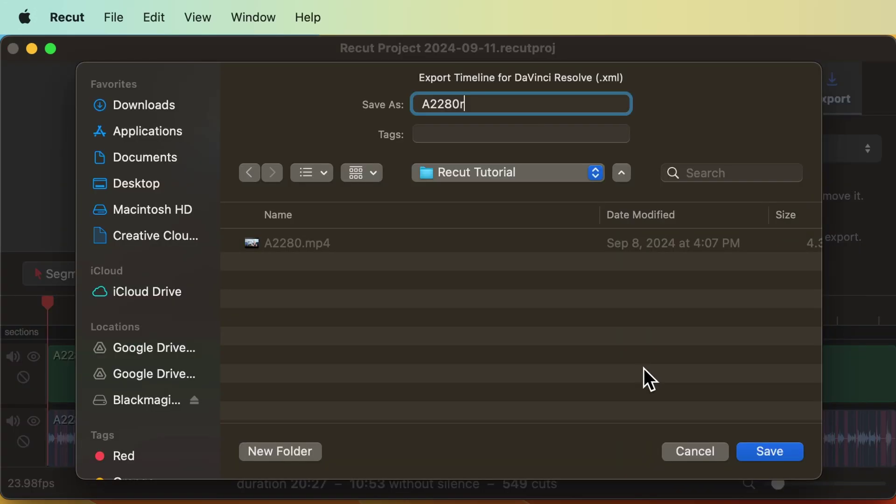
left_click(781, 448)
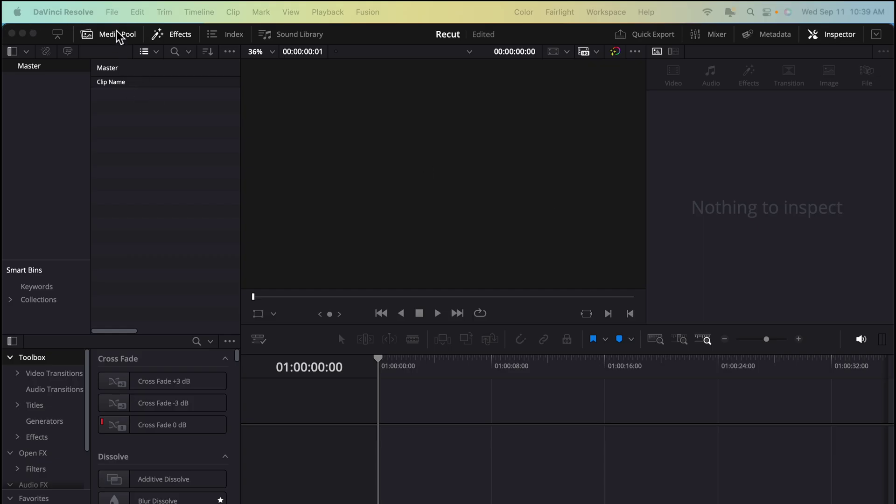
- Import A2280r.xml as a timeline in Resolve, accepting the Load XML settings
left_click(112, 12)
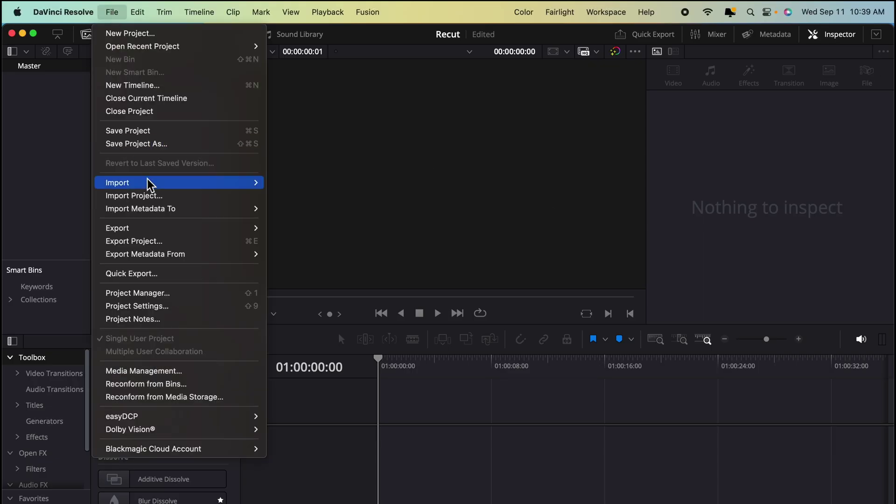
mouse_move(150, 184)
left_click(310, 228)
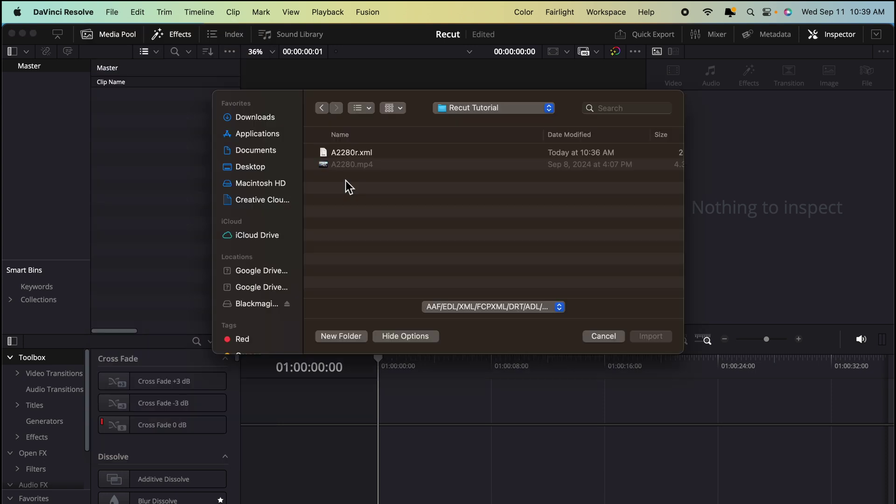
left_click(338, 157)
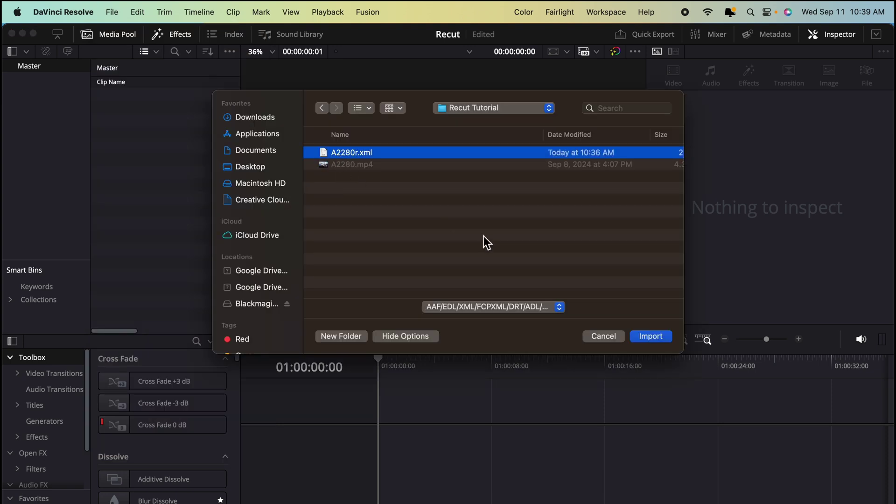
left_click(650, 345)
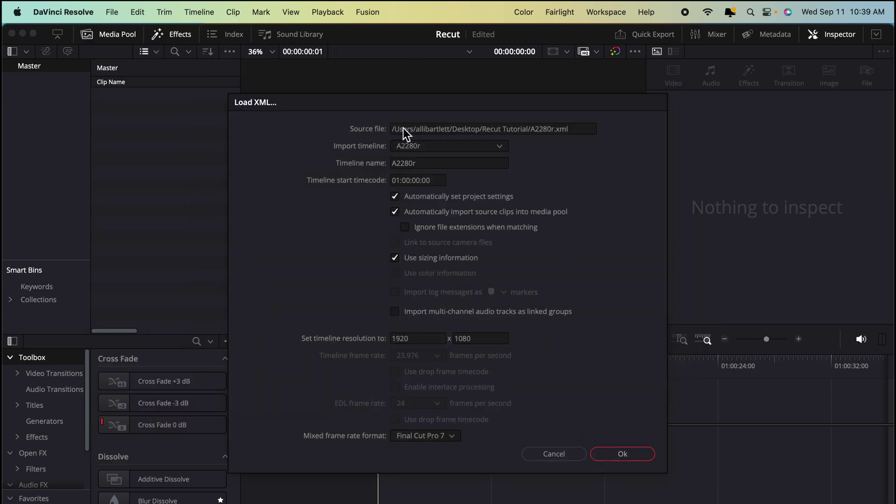
left_click(621, 458)
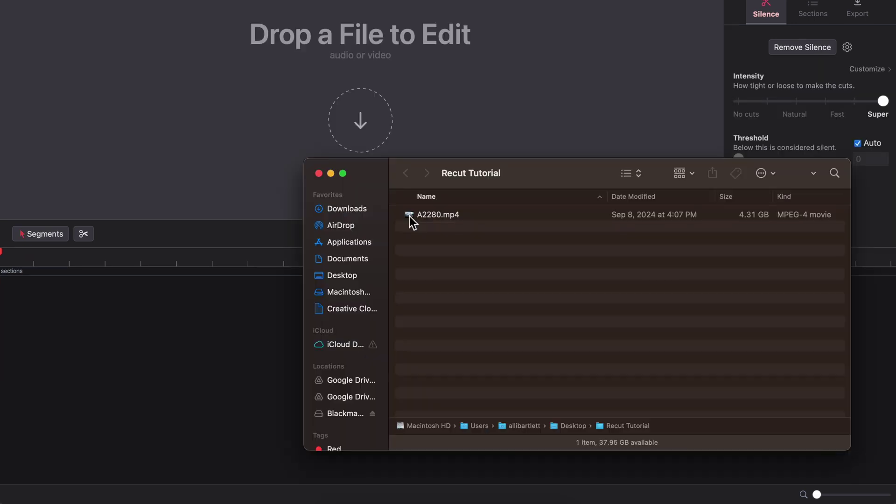
- Reload A2280.mp4 at Super intensity and zoom the timeline in on its 549 cuts
left_click_drag(410, 217, 377, 104)
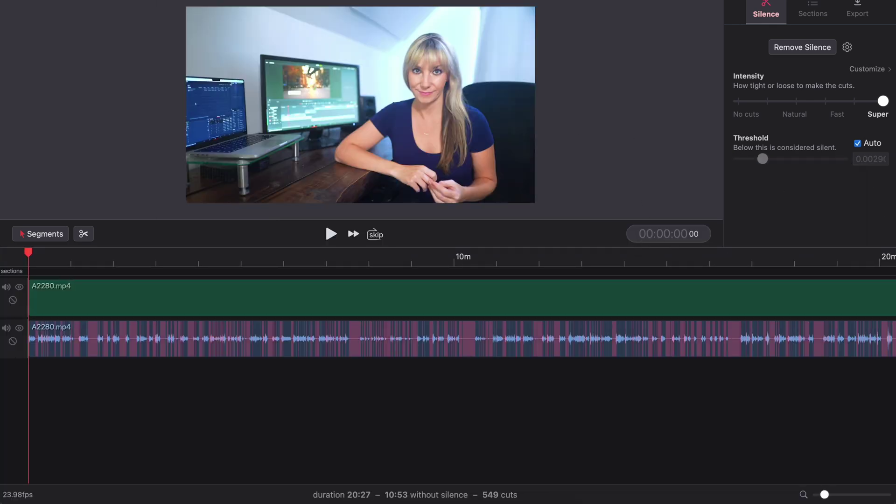
left_click(825, 495)
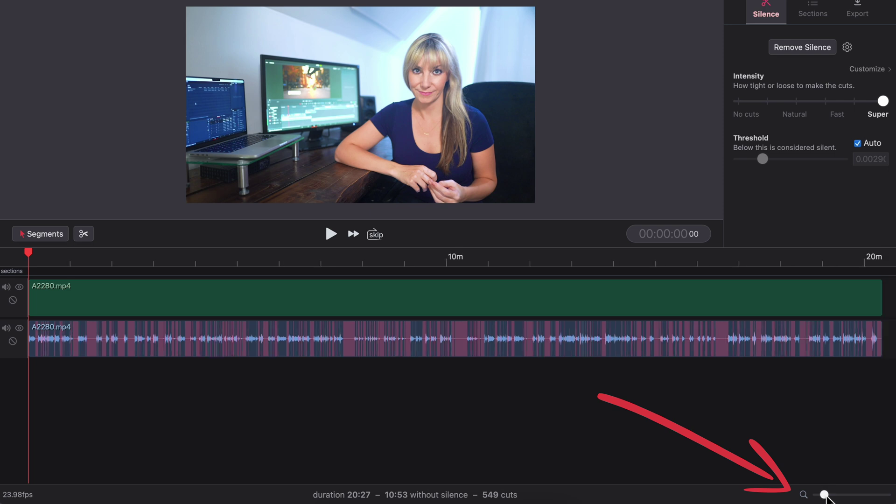
left_click_drag(825, 495, 835, 496)
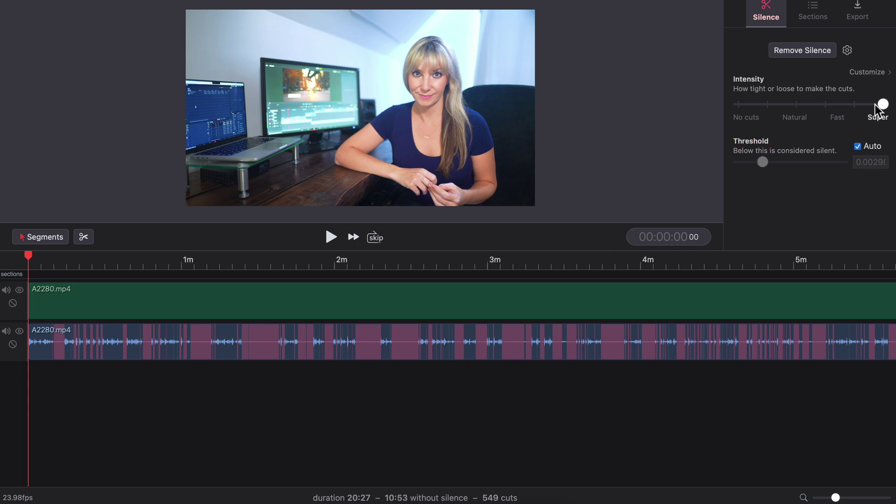
- Set intensity to Natural and try raising then lowering the threshold, leaving 165 cuts
left_click_drag(876, 105, 811, 106)
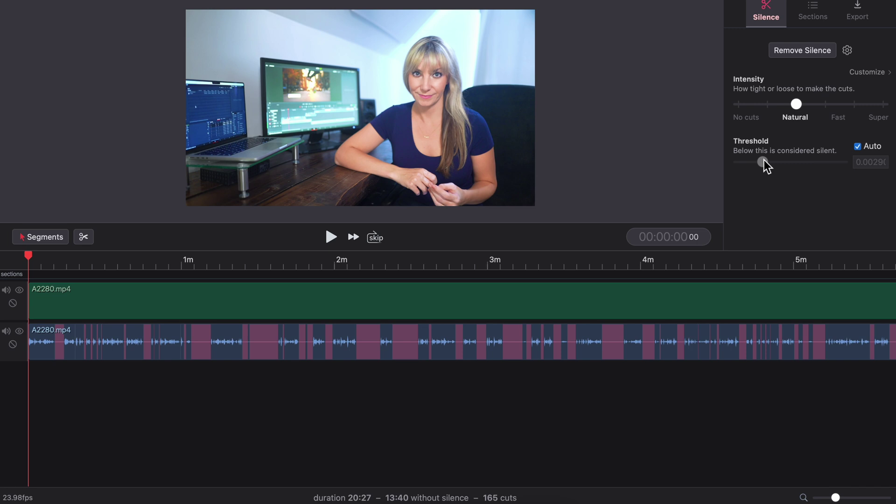
left_click_drag(763, 162, 803, 162)
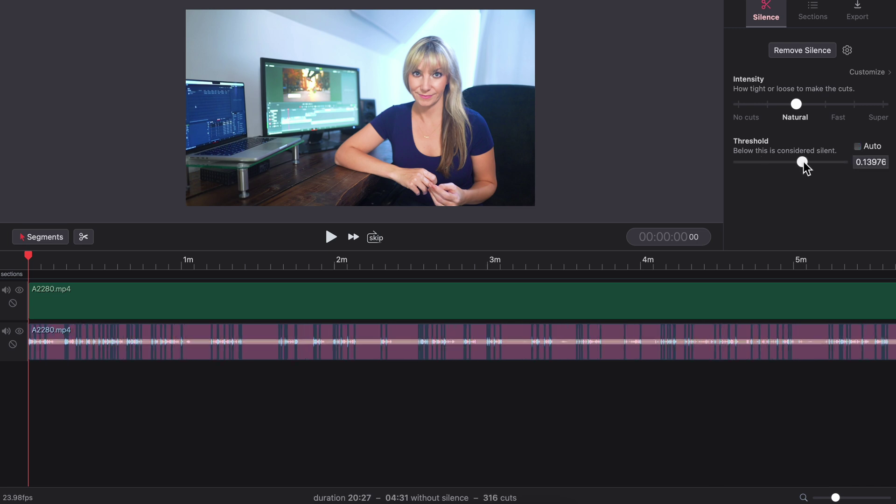
left_click_drag(803, 162, 777, 163)
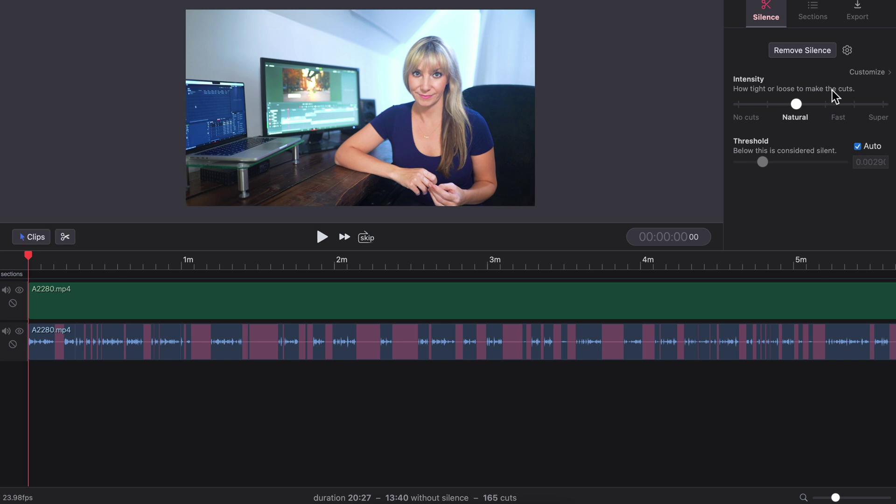
- In the advanced silence settings, set padding to 0.6256 s left and 0.3336 s right
left_click(876, 73)
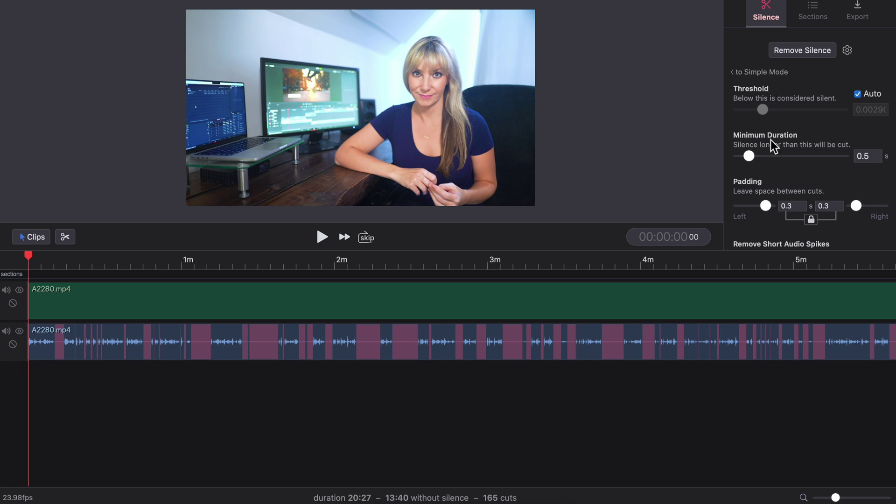
scroll(802, 137, "down", 2)
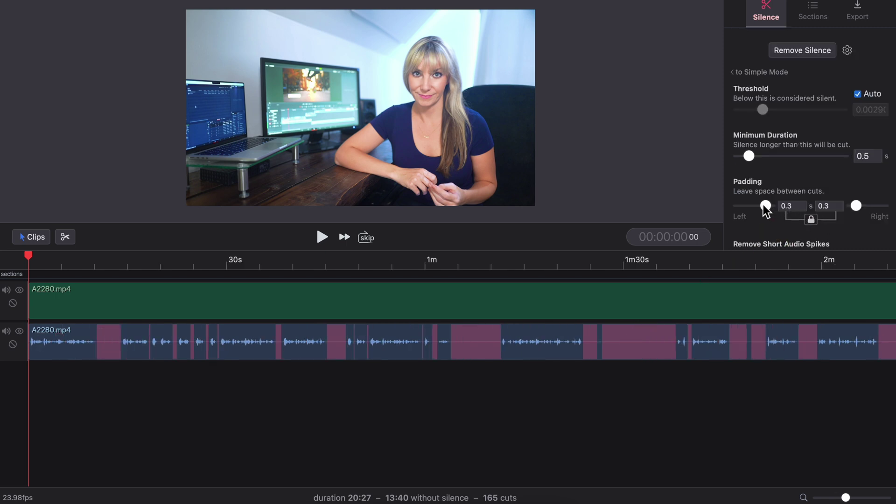
left_click_drag(765, 206, 754, 213)
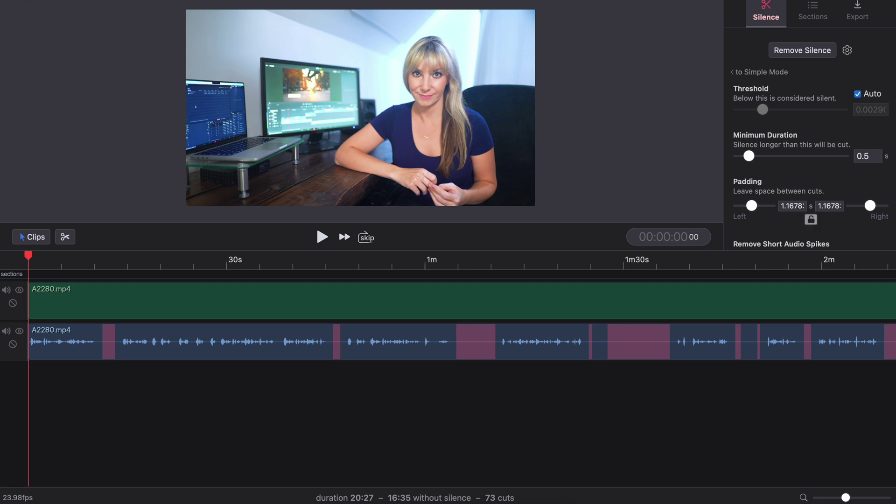
left_click_drag(752, 205, 762, 206)
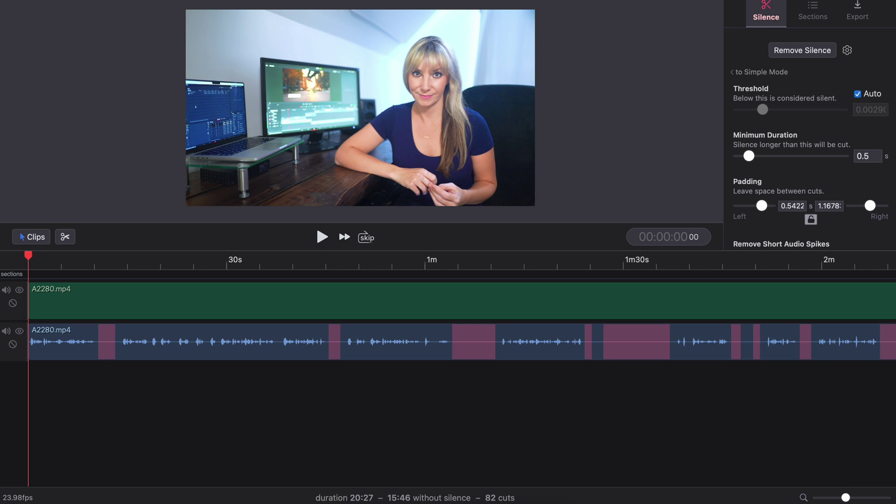
left_click_drag(762, 206, 761, 205)
left_click_drag(870, 206, 858, 205)
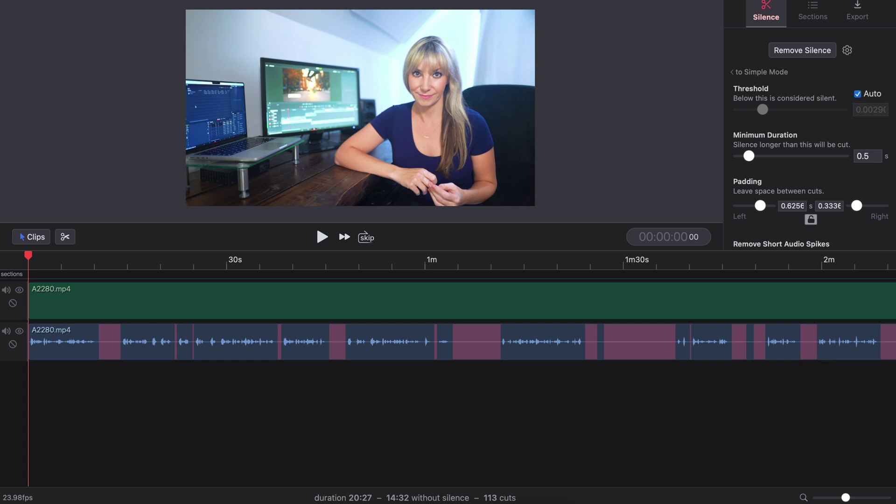
scroll(743, 222, "down", 2)
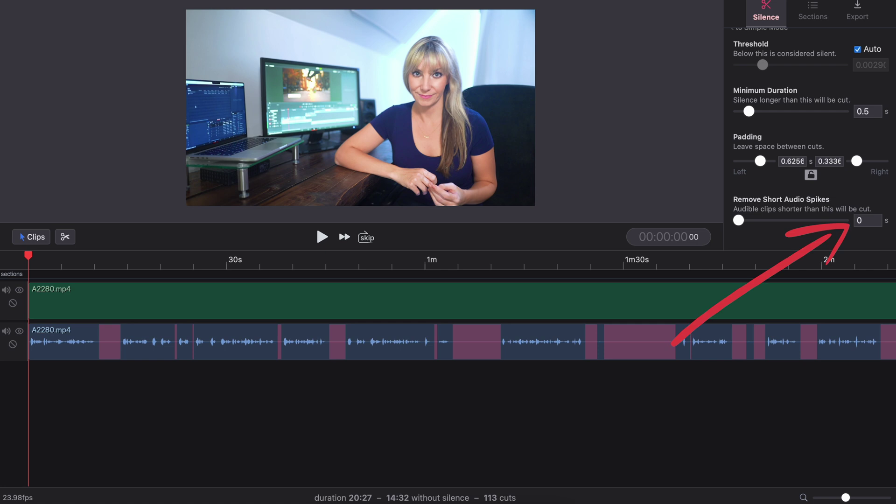
scroll(808, 59, "up", 2)
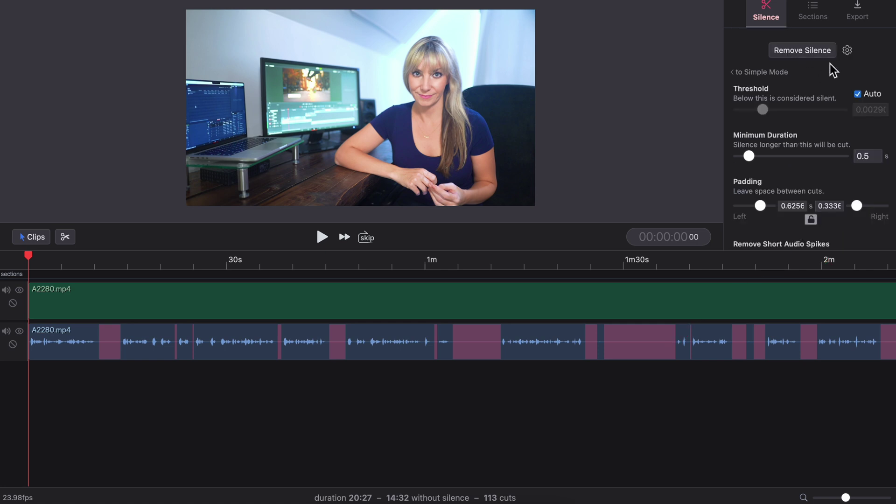
- Remove all 113 detected silences, shortening A2280.mp4 to 14:32
left_click(807, 57)
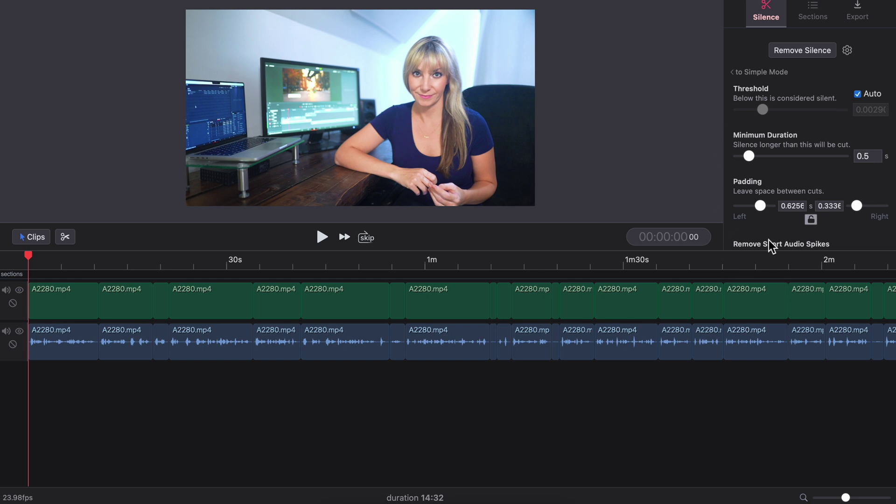
scroll(812, 192, "down", 1)
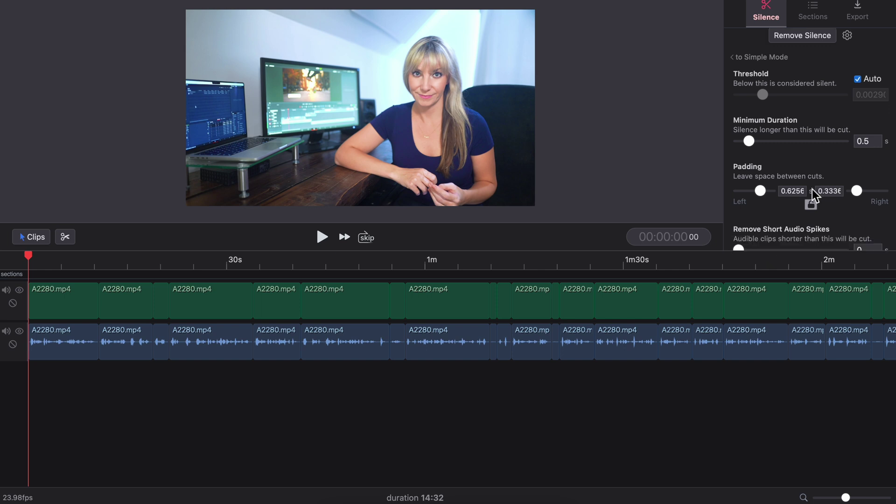
left_click(813, 14)
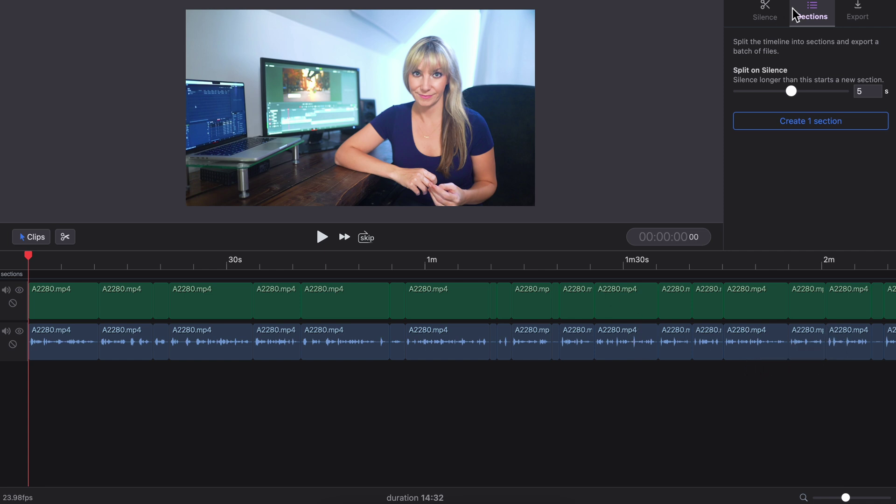
- Review export settings (Video mp4, 1920x1080), then choose Timeline export with its editor list
left_click(858, 18)
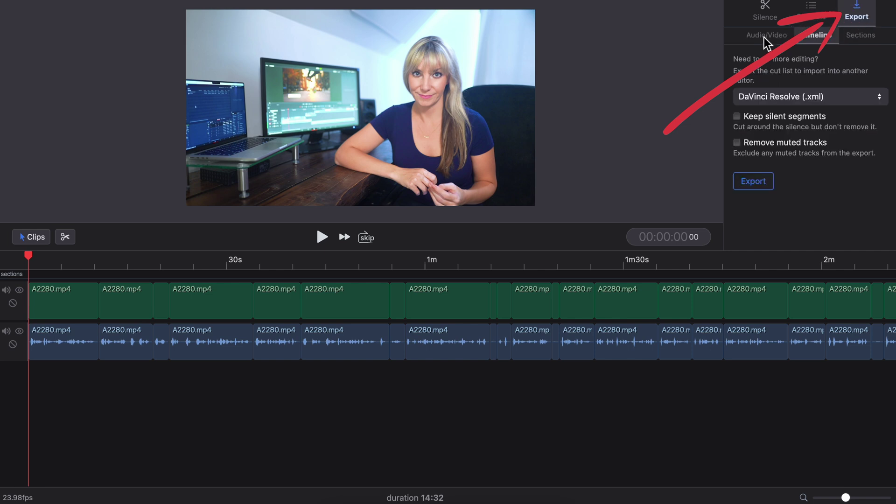
left_click(769, 37)
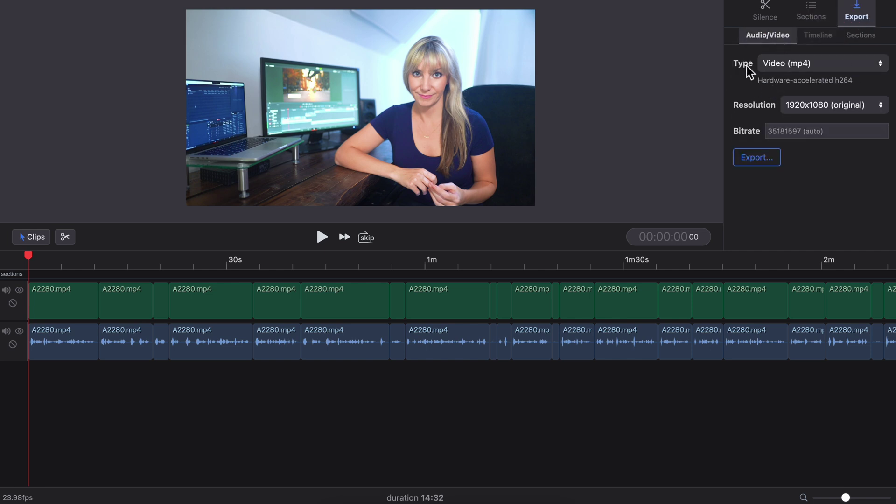
left_click(841, 64)
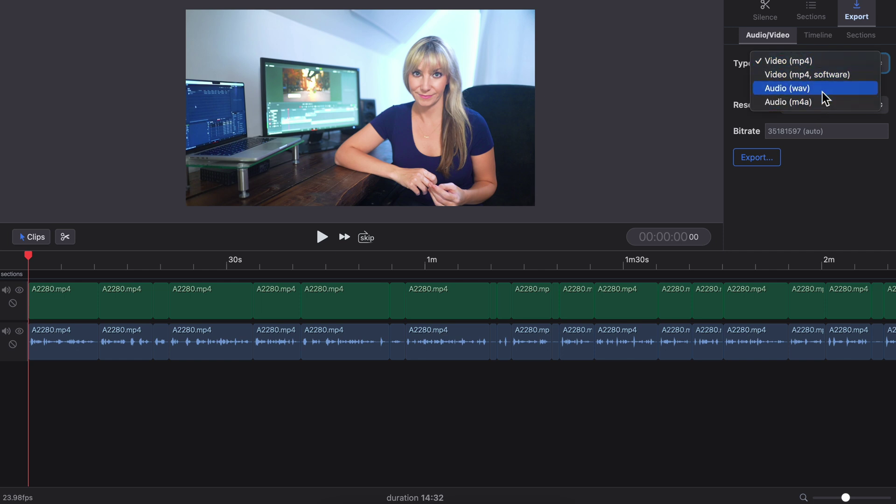
left_click(804, 107)
left_click(804, 108)
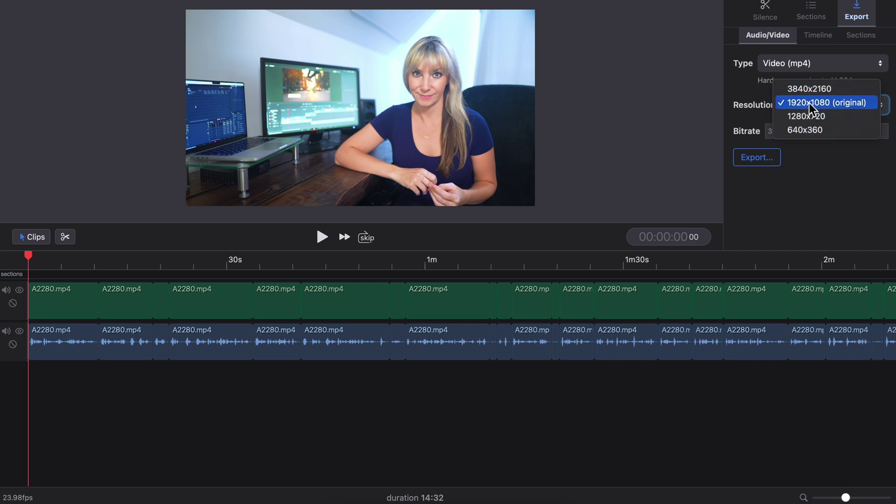
left_click(753, 92)
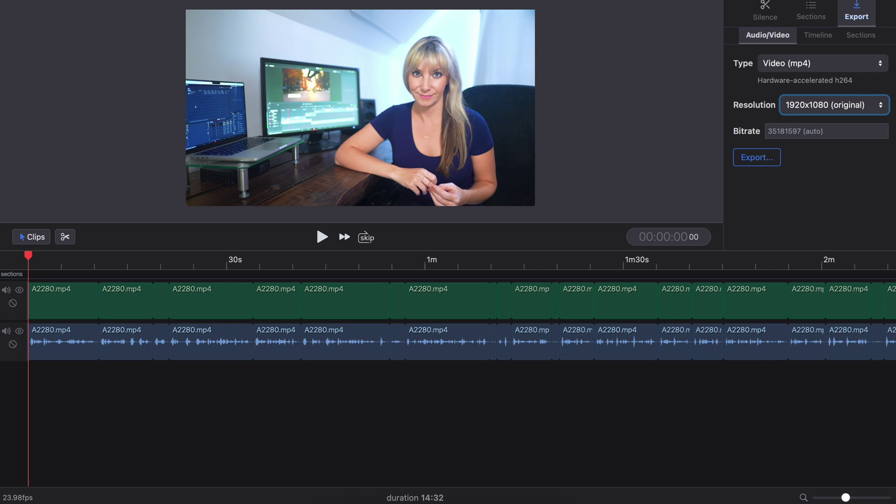
left_click(823, 41)
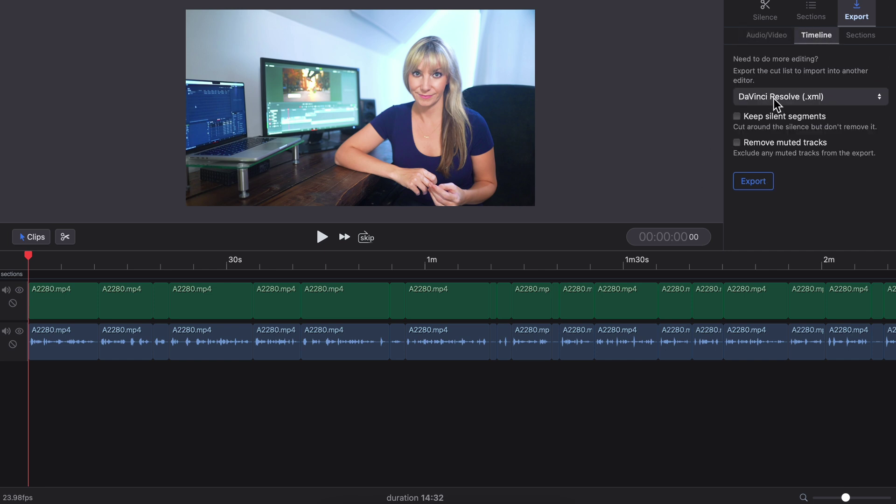
left_click(853, 102)
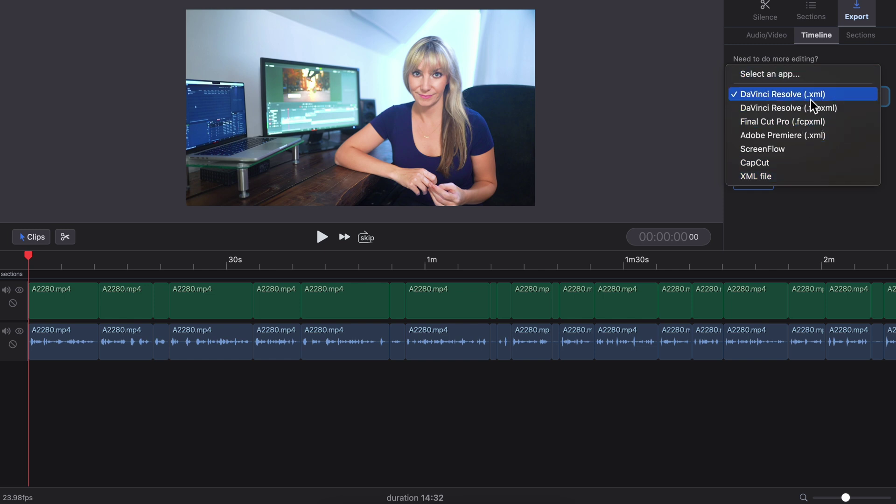
- Export the DaVinci Resolve XML timeline as 'A2280rr' and switch to Resolve
left_click(825, 97)
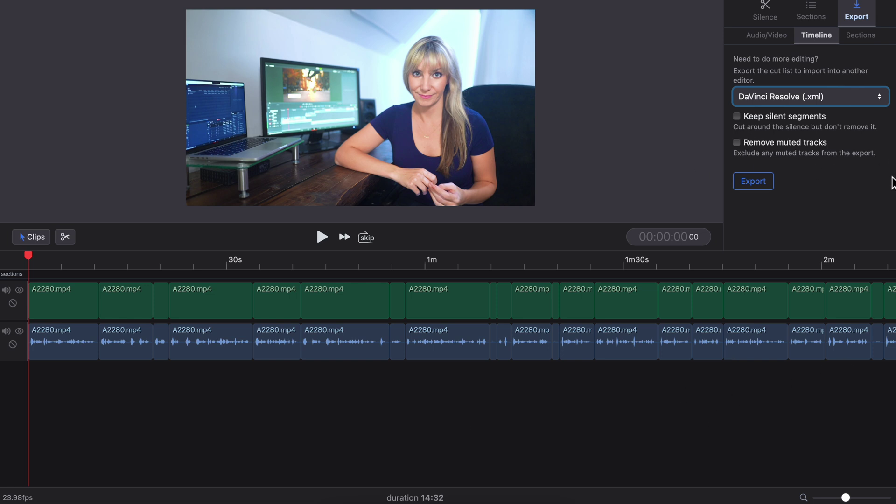
left_click(759, 190)
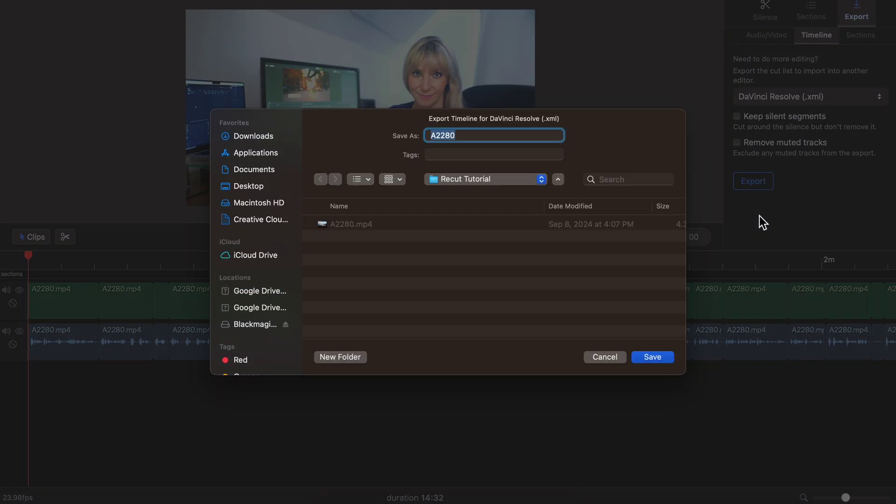
key("Right")
type("rr")
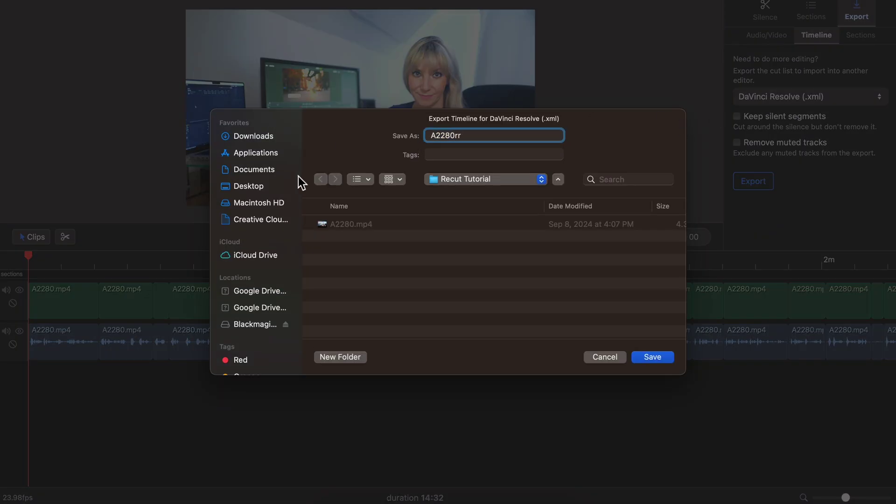
left_click(653, 357)
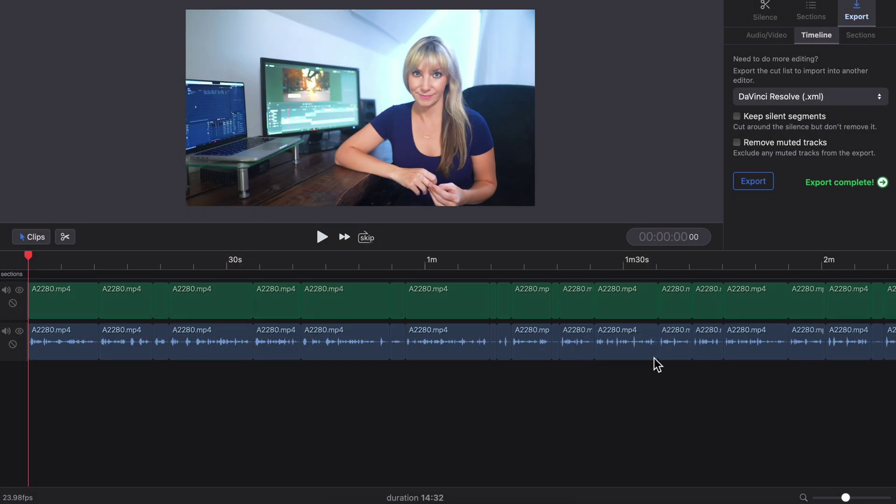
left_click(514, 490)
left_click(109, 14)
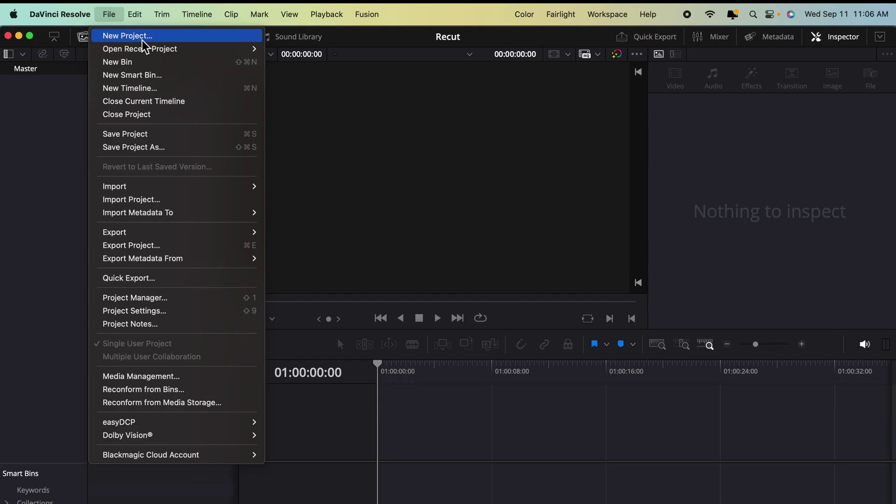
- Import the A2280rr.xml file as a timeline in DaVinci Resolve
mouse_move(151, 188)
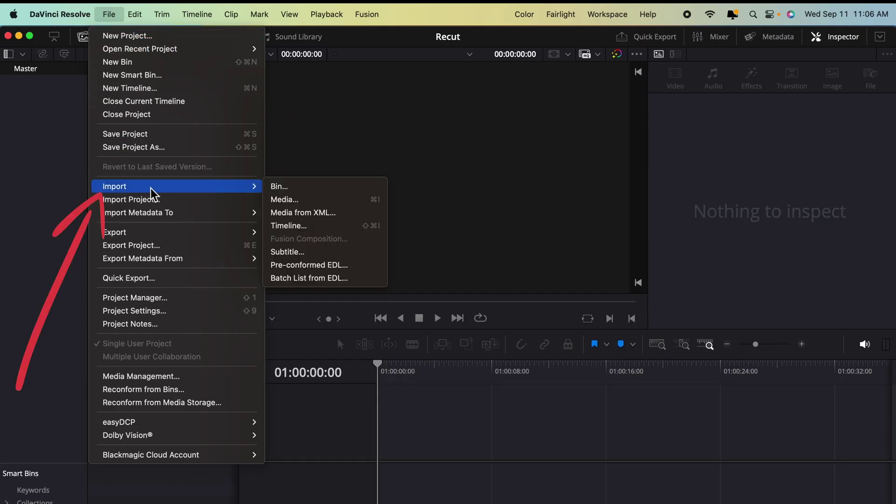
left_click(318, 228)
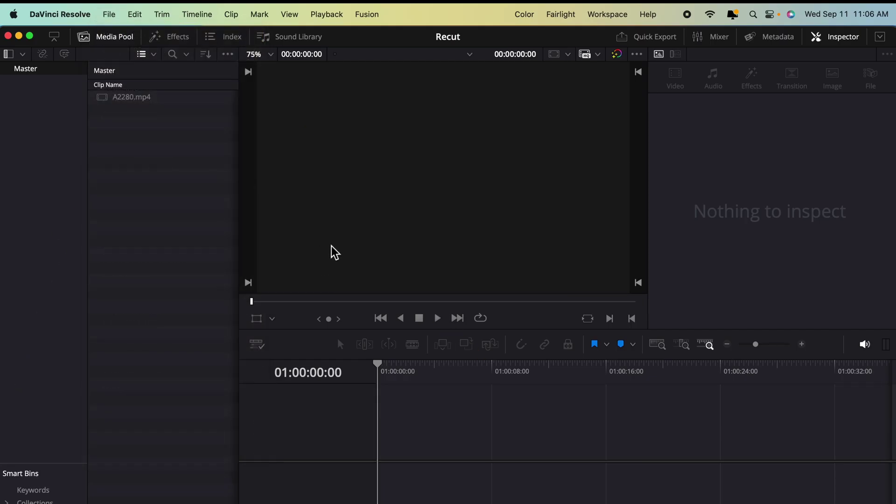
left_click(366, 157)
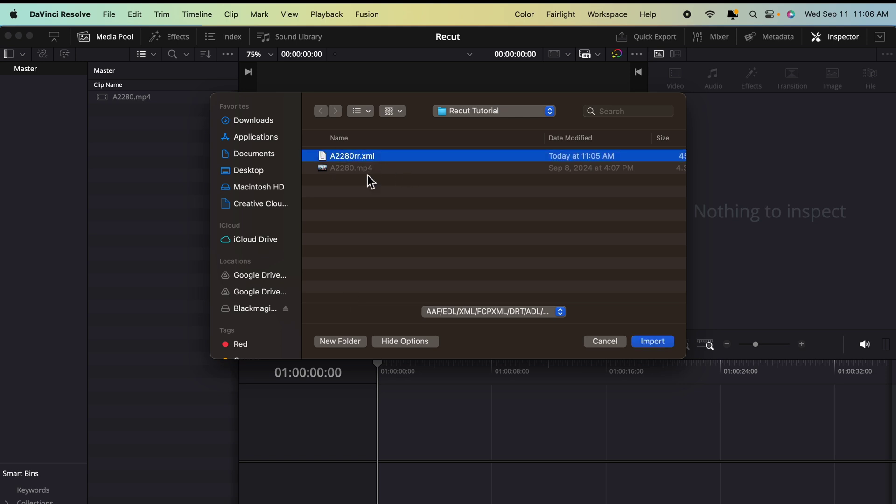
left_click(662, 346)
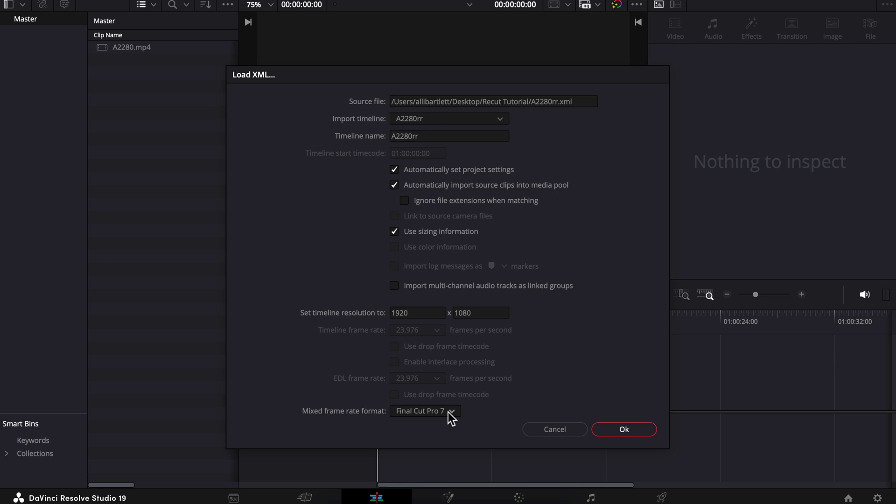
- Accept the Load XML settings to build the A2280rr timeline, then preview it at 00:03:14:14
left_click(624, 431)
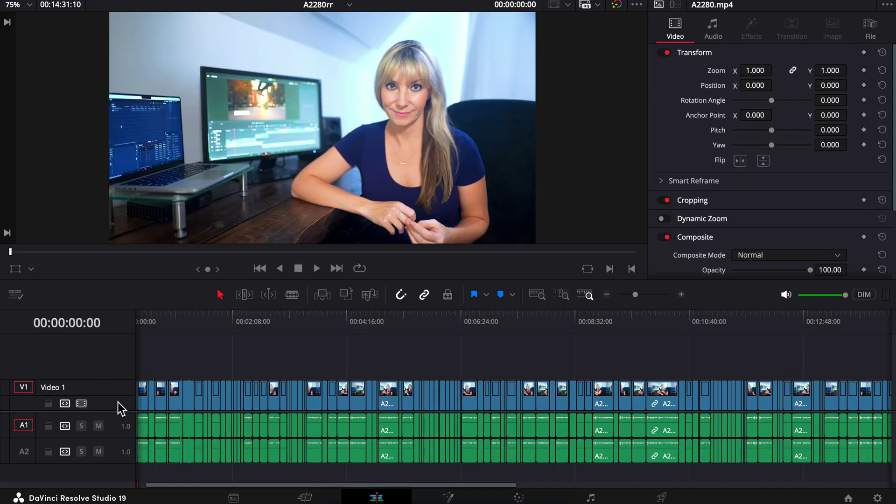
scroll(171, 444, "left", 2)
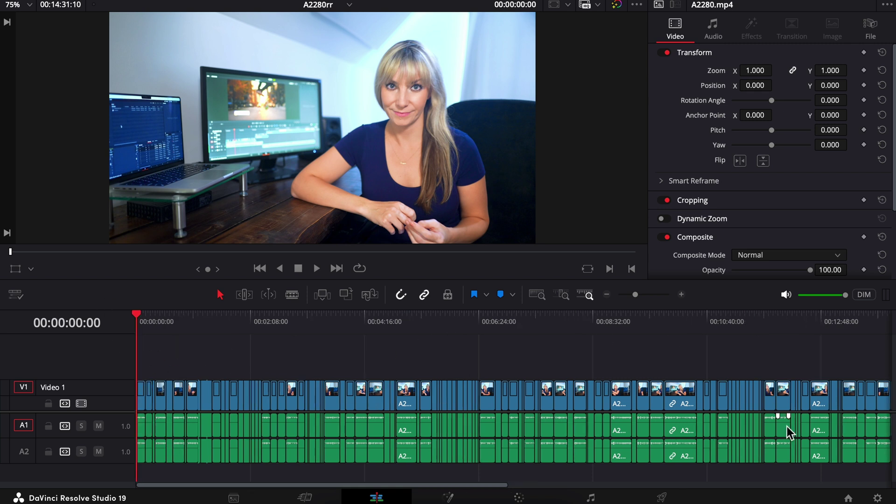
left_click(309, 315)
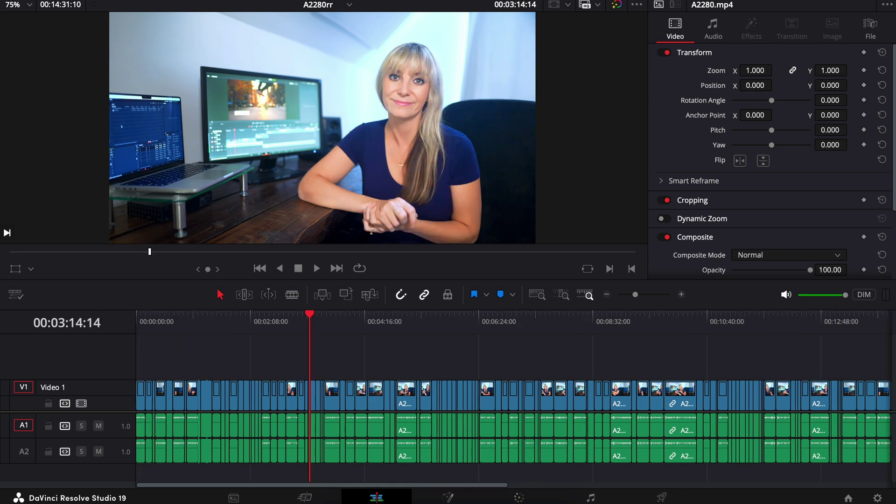